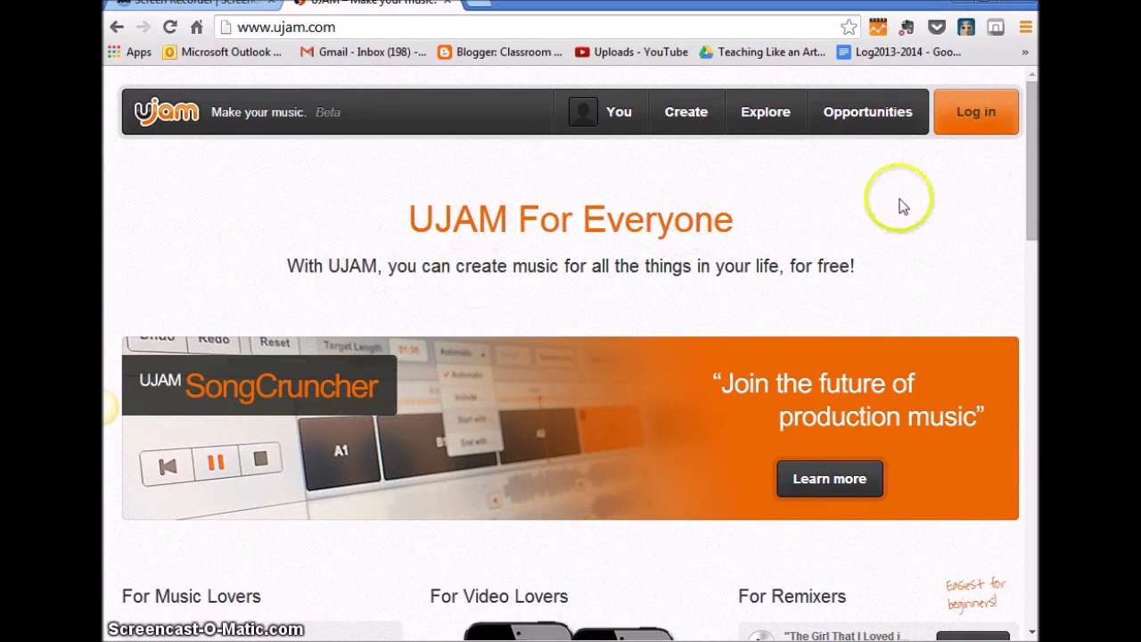
# Log into the UJAM account with the user's e-mail address and password.
pyautogui.click(968, 116)
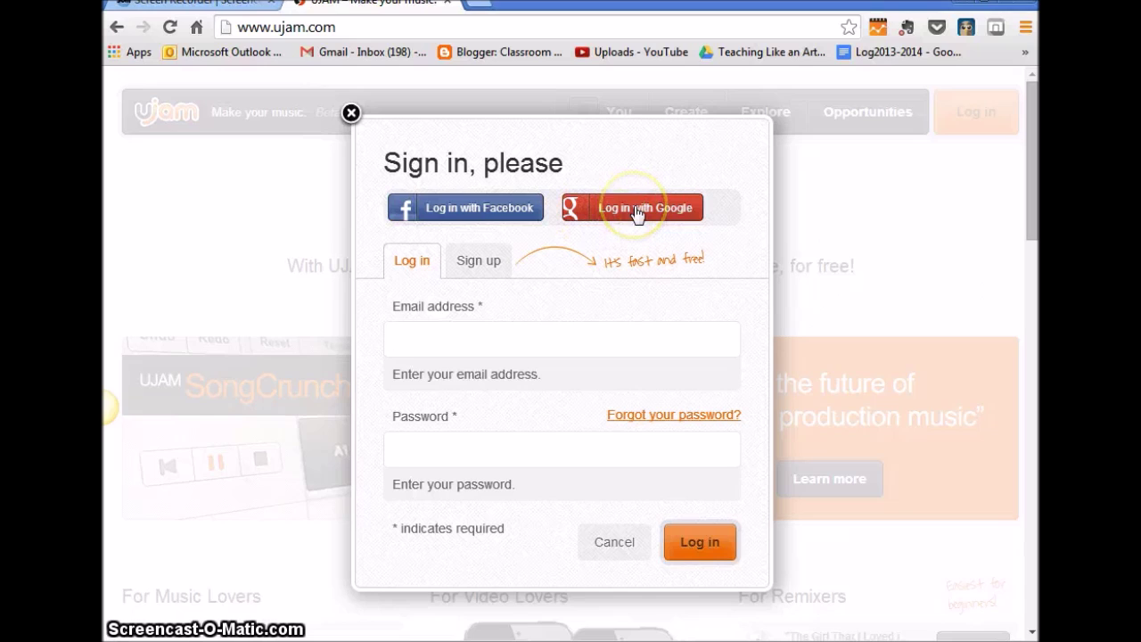
pyautogui.click(484, 337)
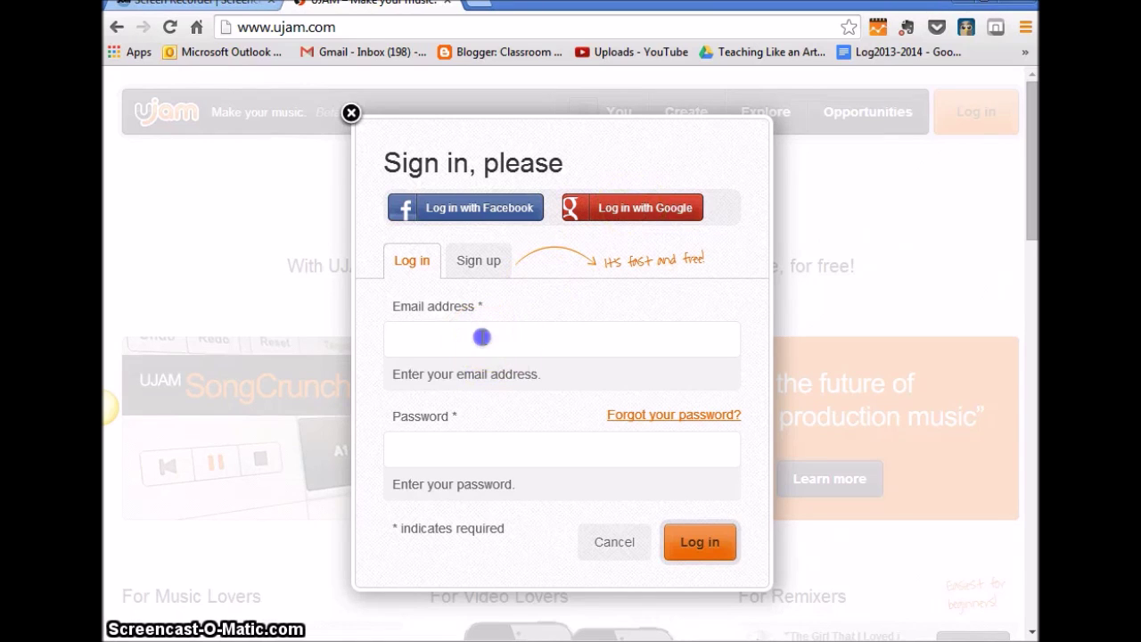
pyautogui.write('m')
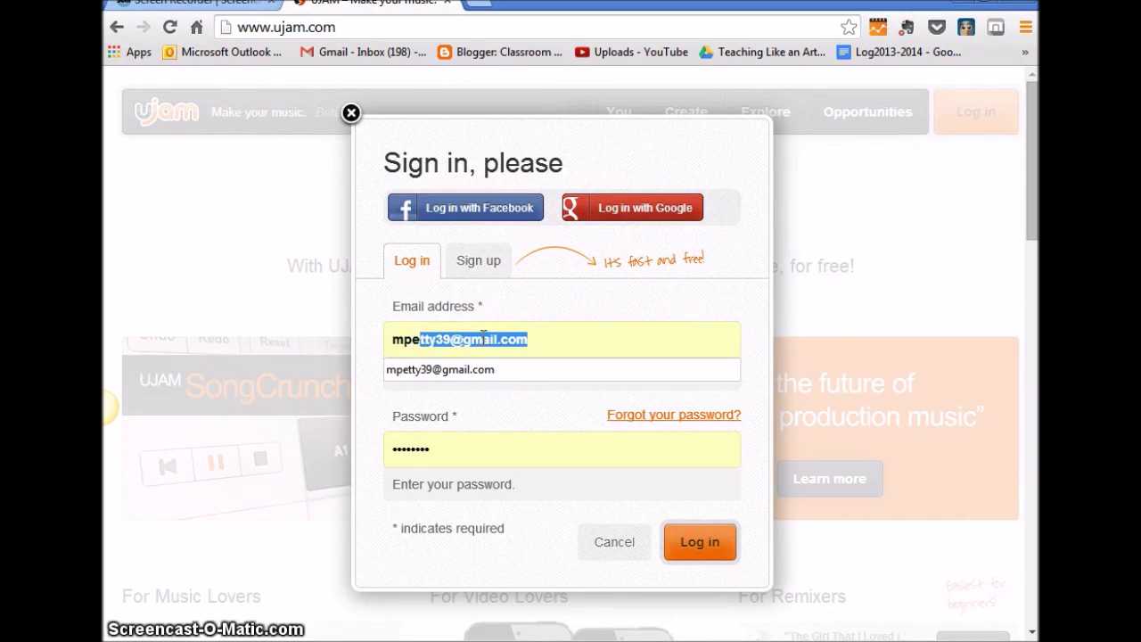
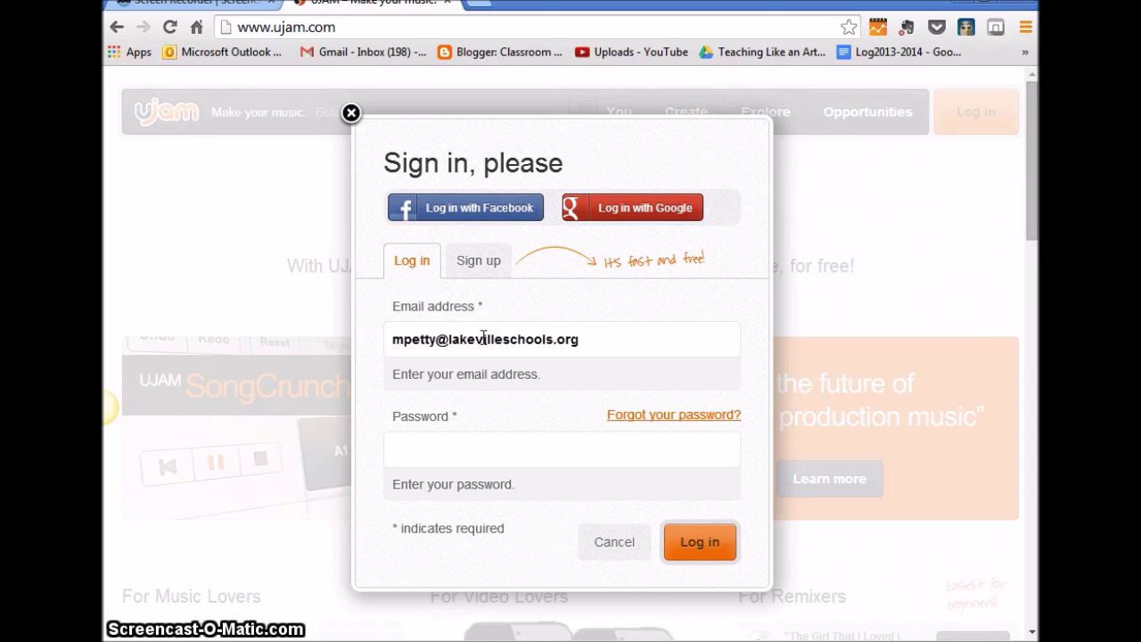
pyautogui.write('••••••••••')
pyautogui.click(696, 540)
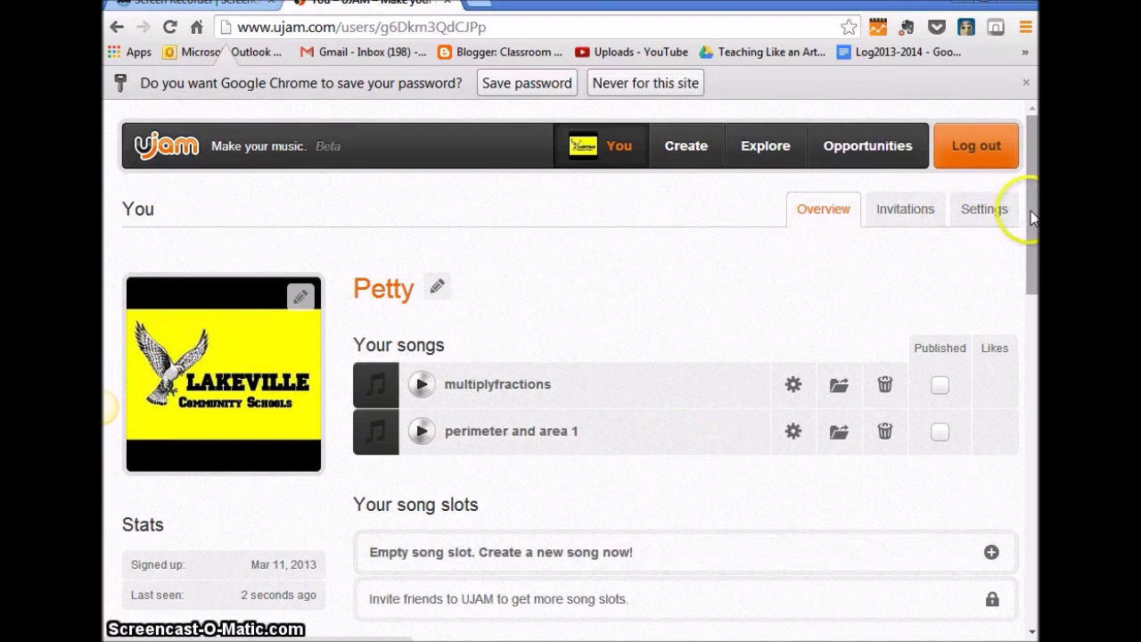
# Create a new song in the empty song slot and launch UJAM Studio.
pyautogui.moveTo(1032, 217); pyautogui.dragTo(1032, 256)
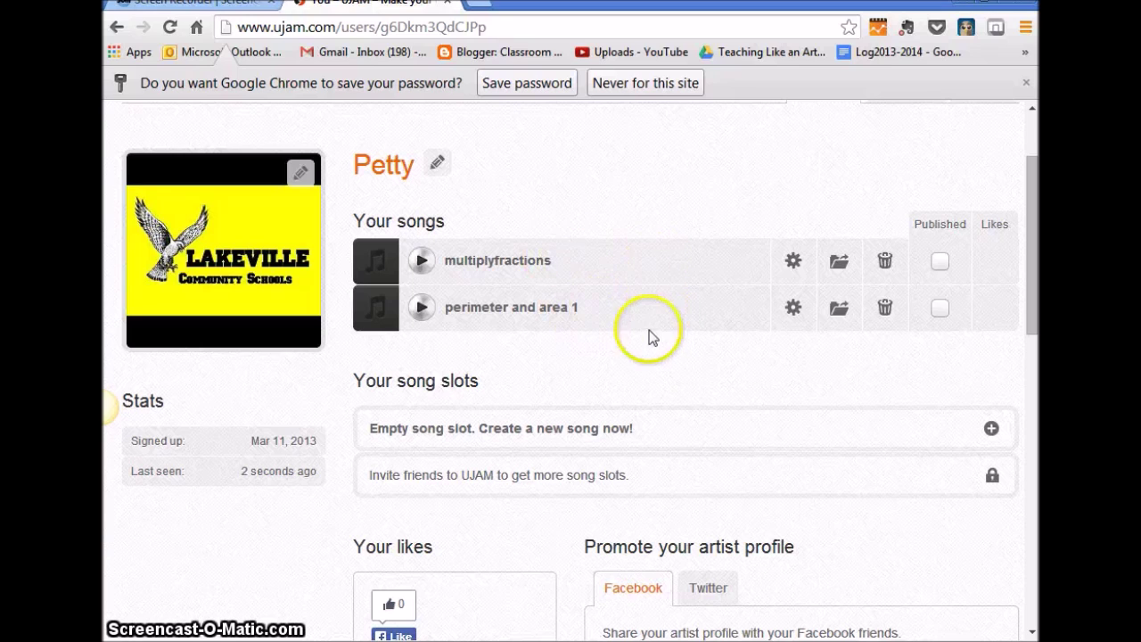
pyautogui.click(522, 426)
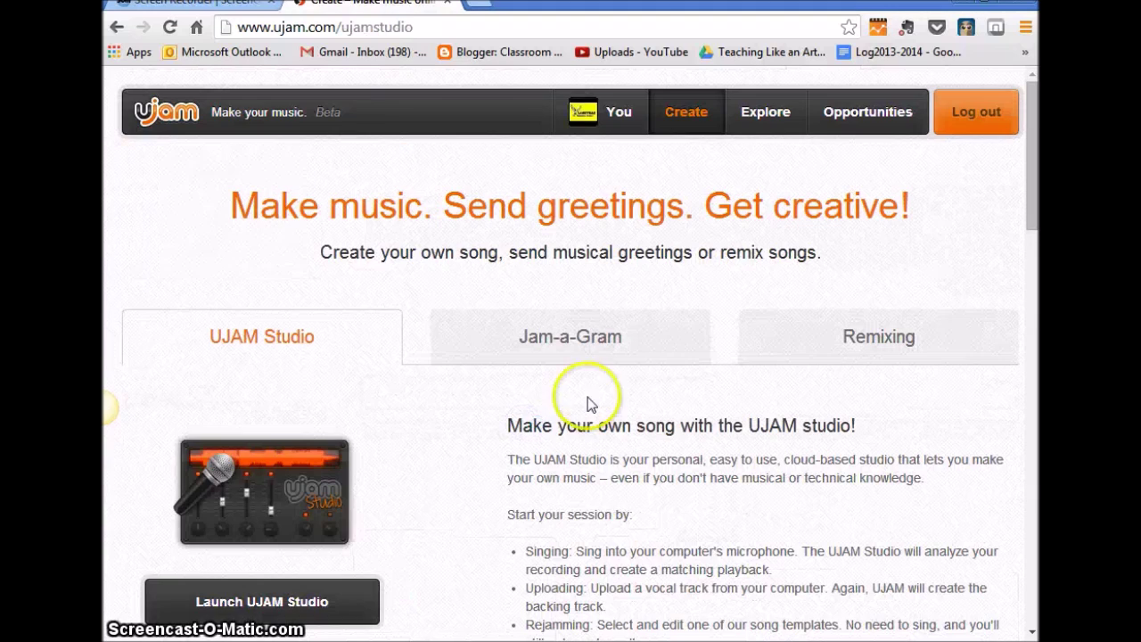
pyautogui.click(253, 608)
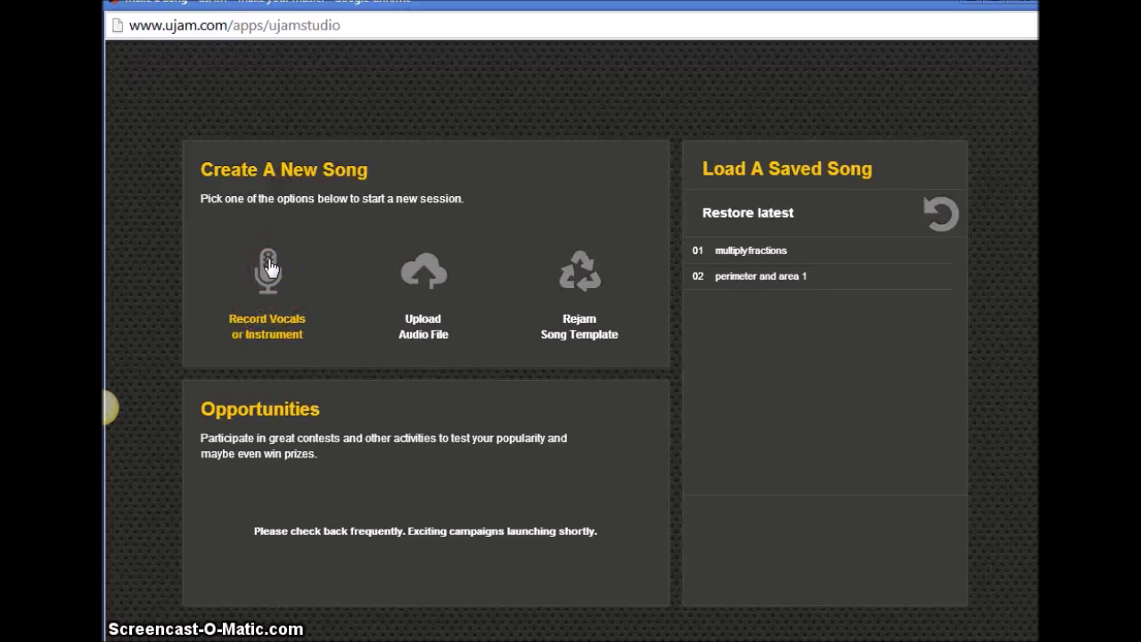
# Start a vocal recording, allow microphone access, and mute the metronome.
pyautogui.click(270, 266)
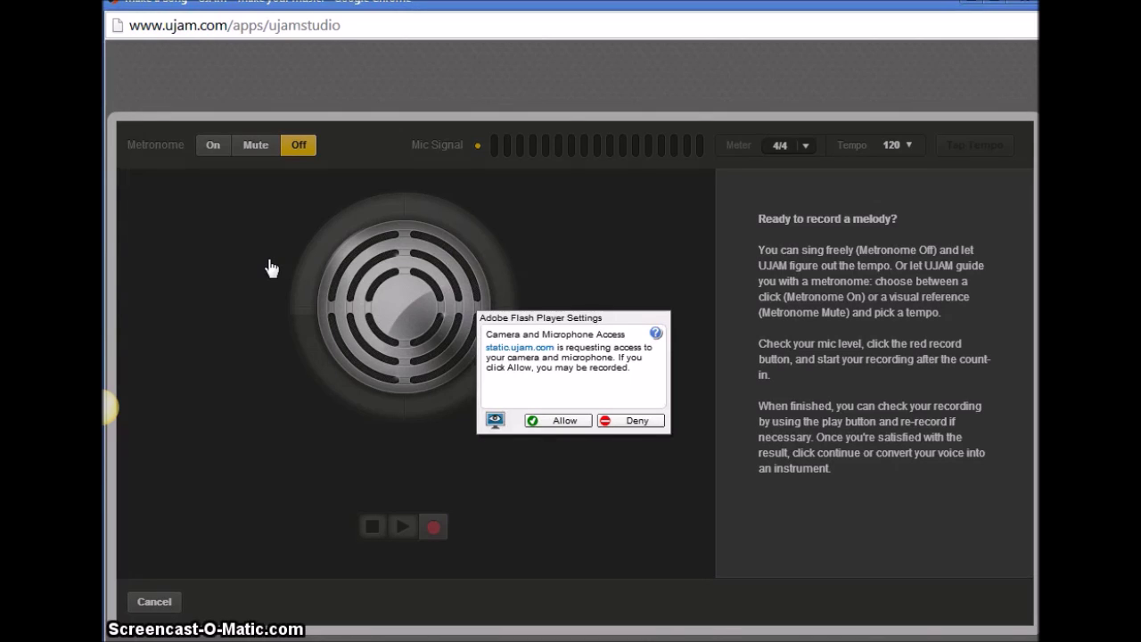
pyautogui.click(566, 422)
pyautogui.click(566, 424)
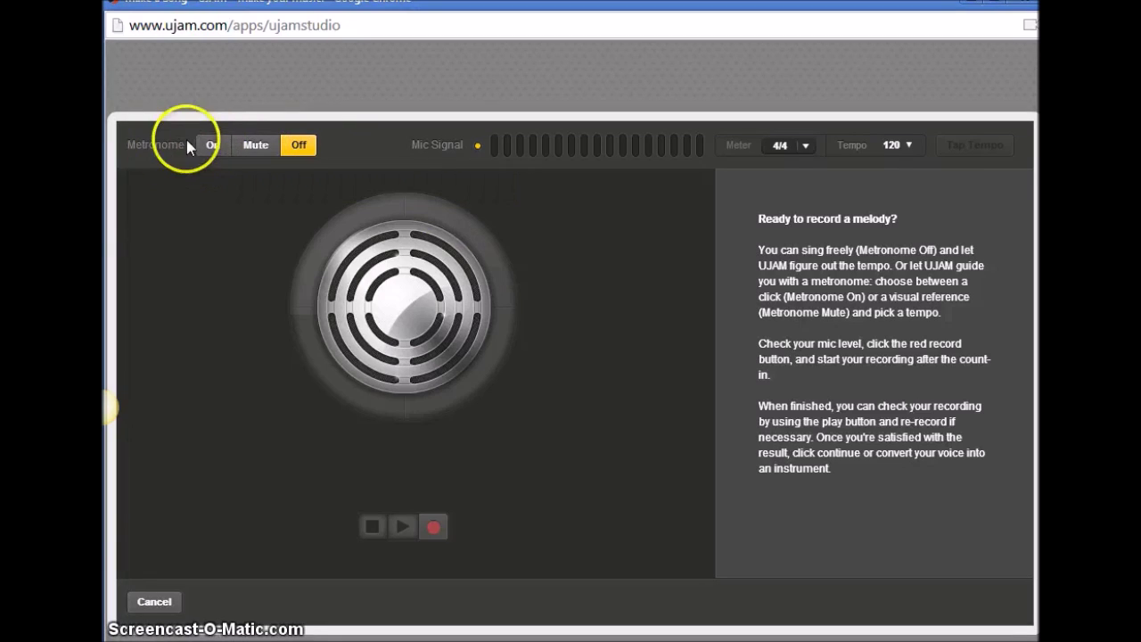
pyautogui.click(213, 145)
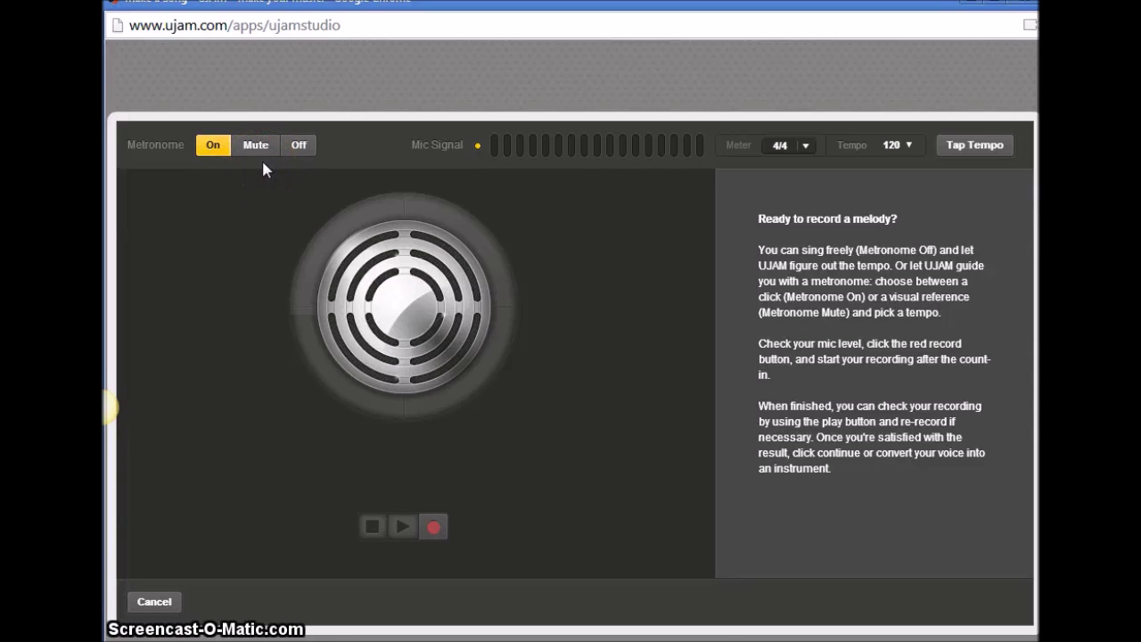
pyautogui.click(253, 146)
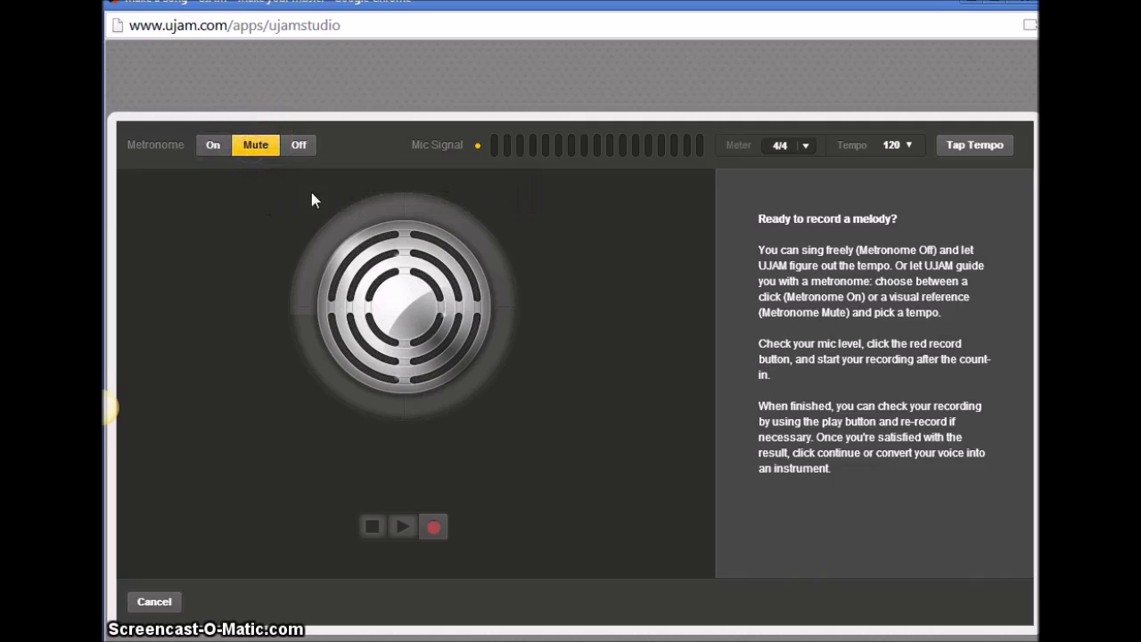
# Tap Tempo until the song tempo reads 91.
pyautogui.click(977, 144)
pyautogui.click(976, 144)
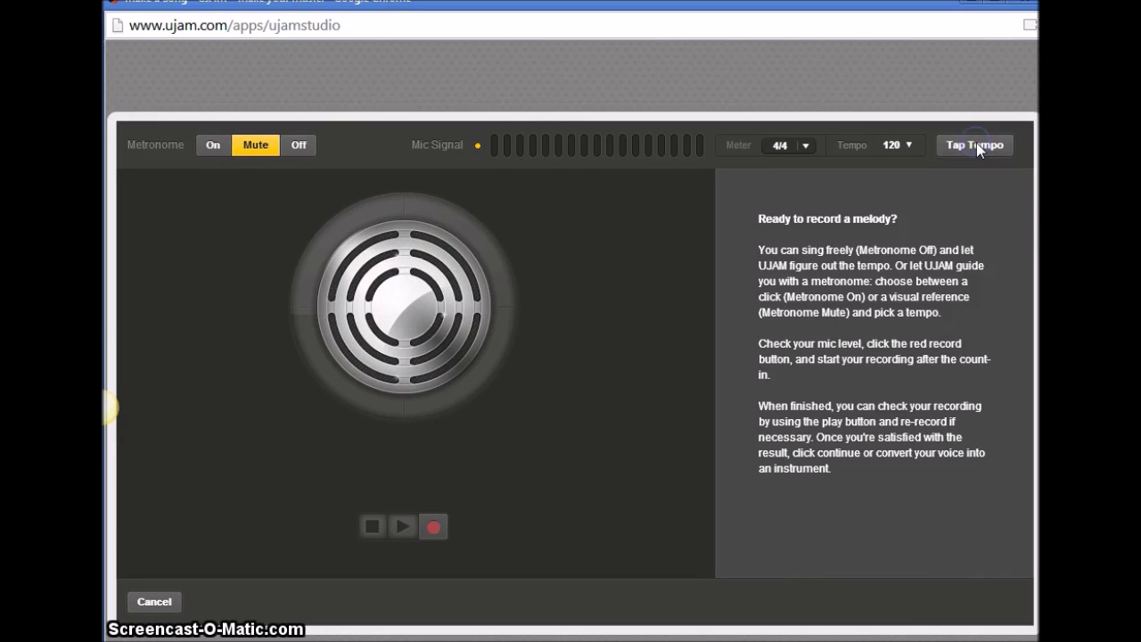
pyautogui.click(976, 144)
pyautogui.click(977, 145)
pyautogui.click(976, 144)
pyautogui.click(976, 145)
pyautogui.click(976, 145)
# Record a sung vocal take, stop it, and continue into the studio.
pyautogui.click(433, 527)
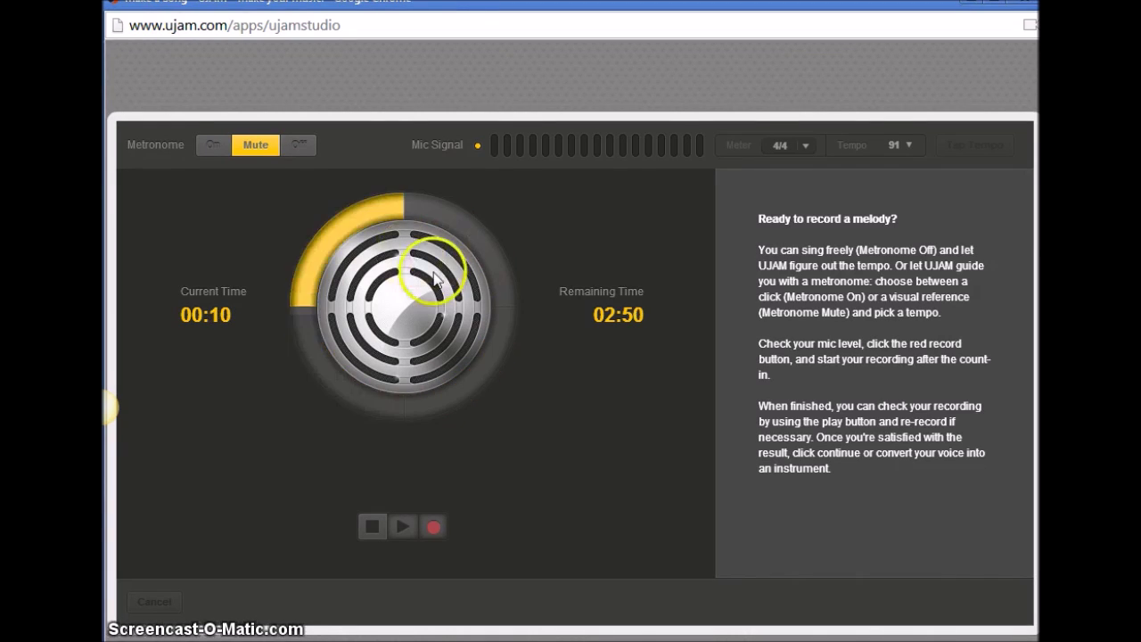
pyautogui.click(372, 528)
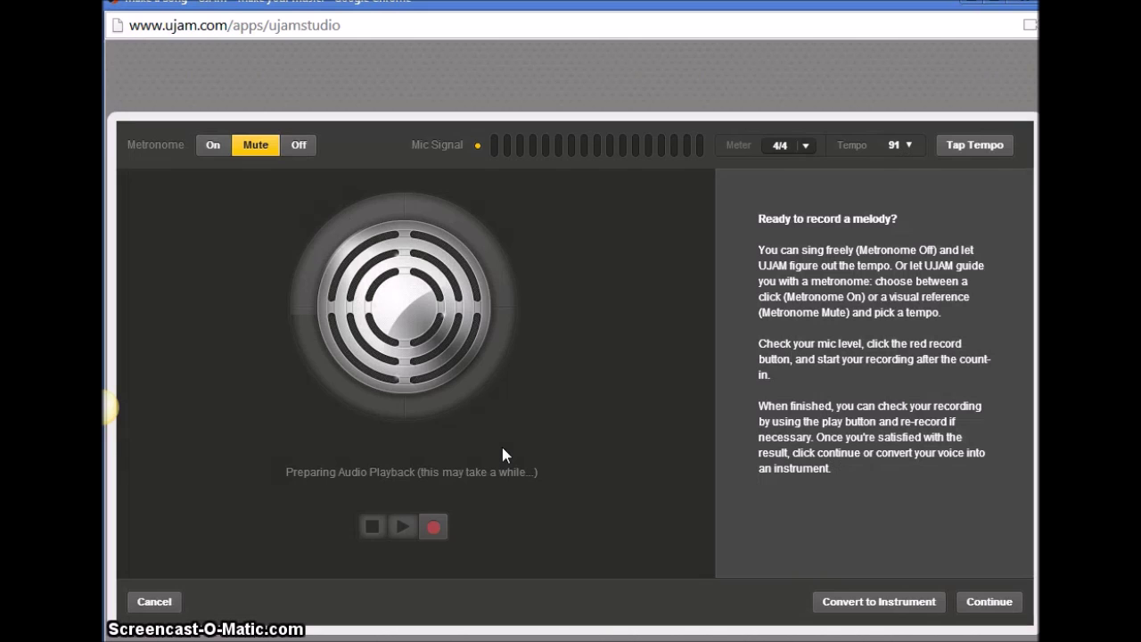
pyautogui.click(992, 603)
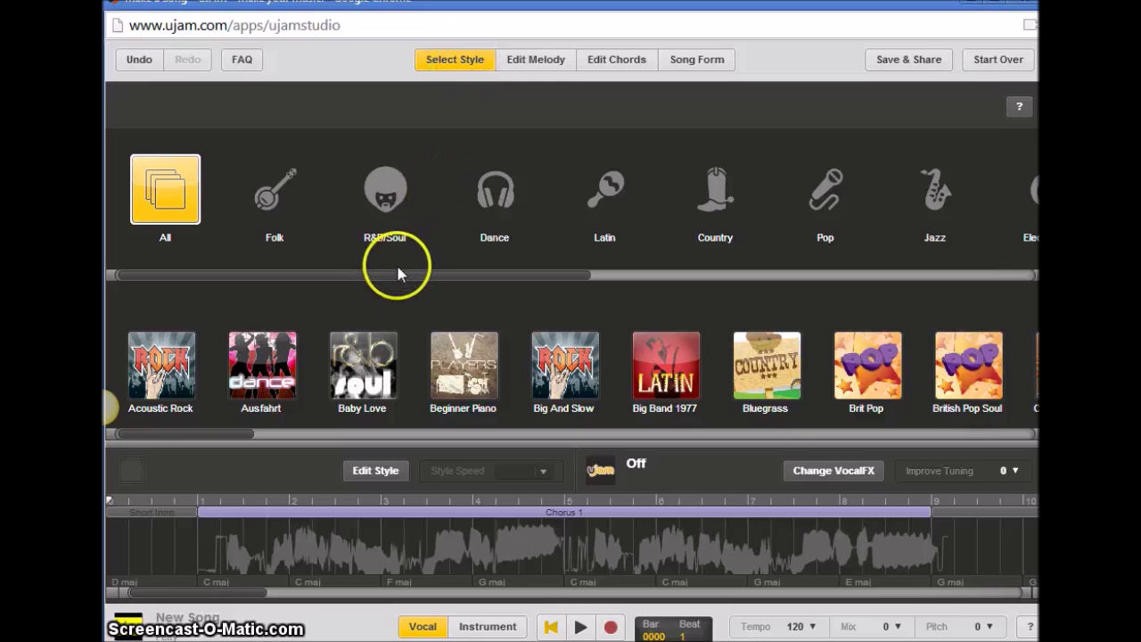
# Preview and apply the Pop 'Vocal Group' backing style.
pyautogui.moveTo(395, 266); pyautogui.dragTo(659, 277)
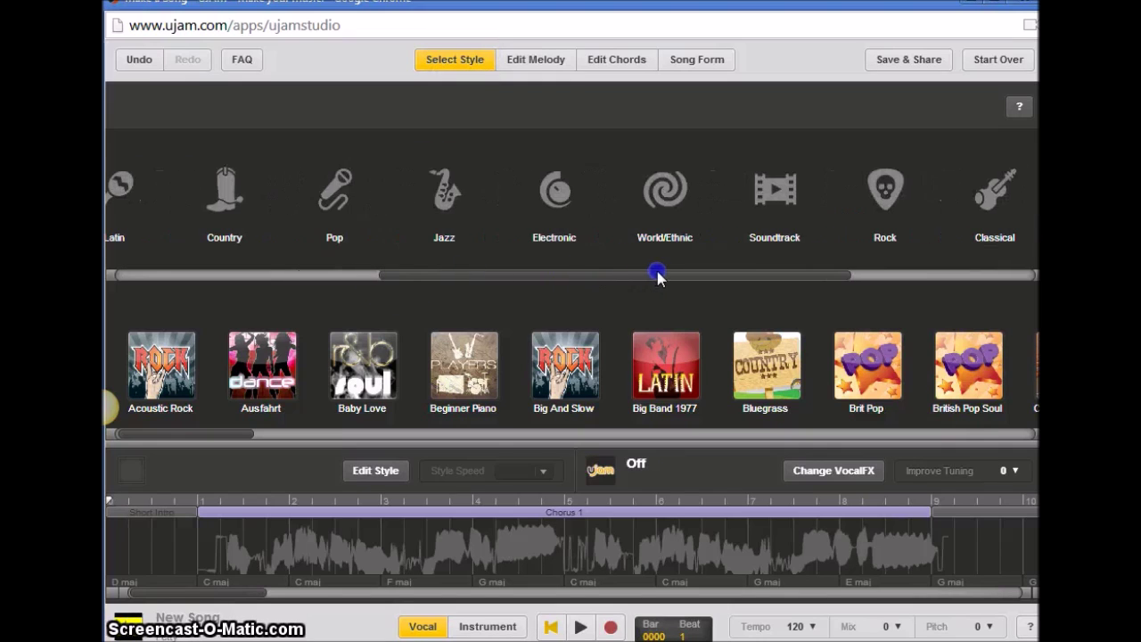
pyautogui.click(332, 189)
pyautogui.moveTo(462, 361)
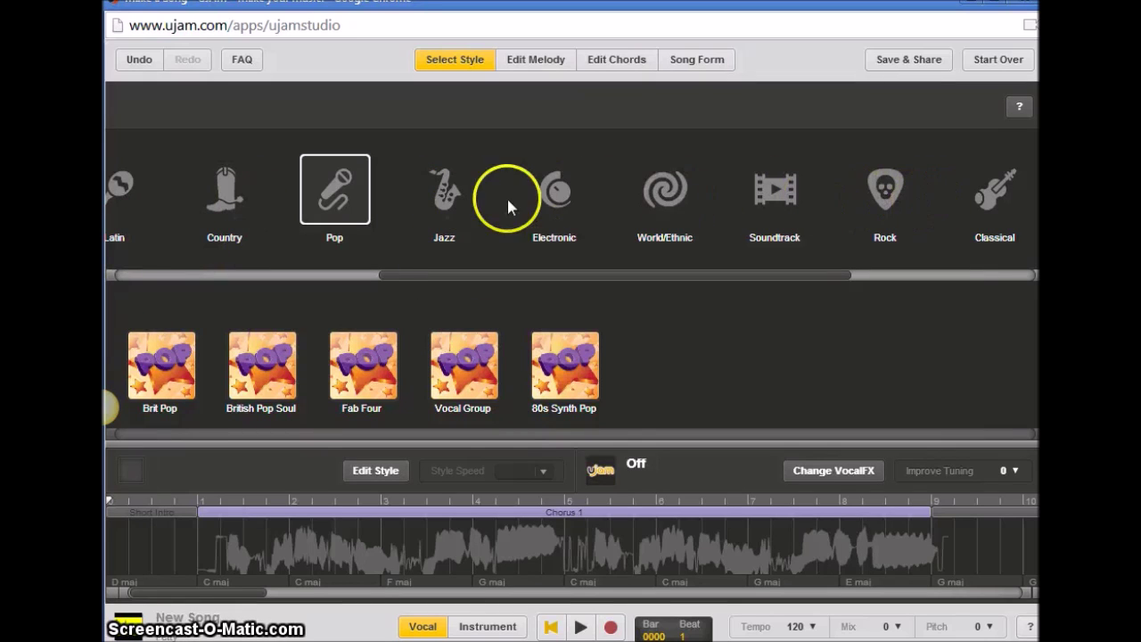
pyautogui.click(464, 366)
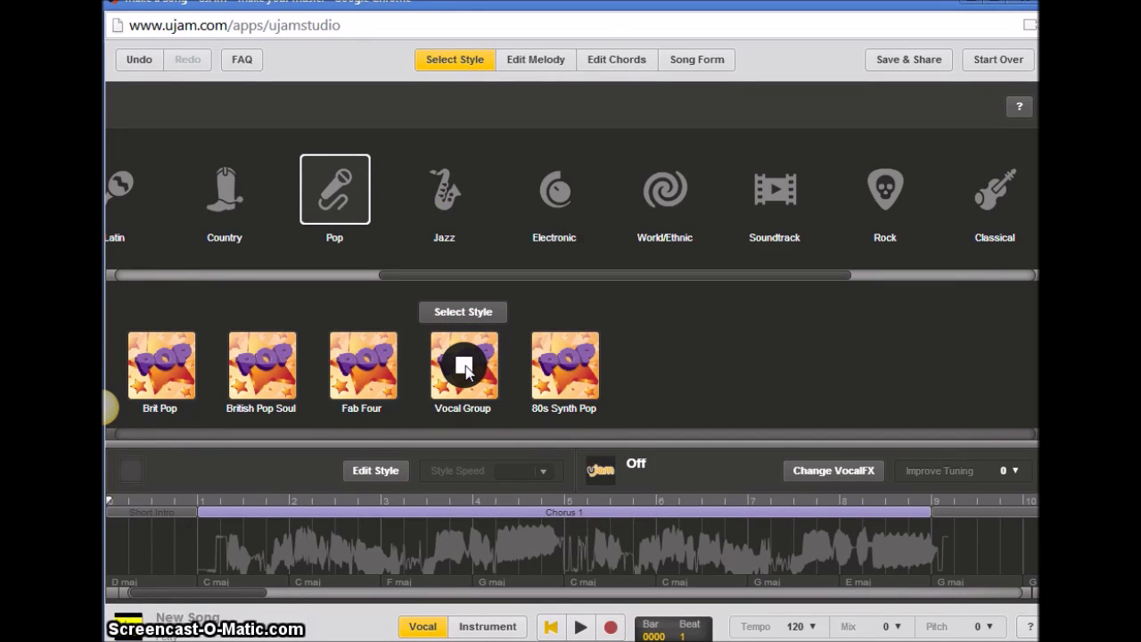
pyautogui.click(473, 390)
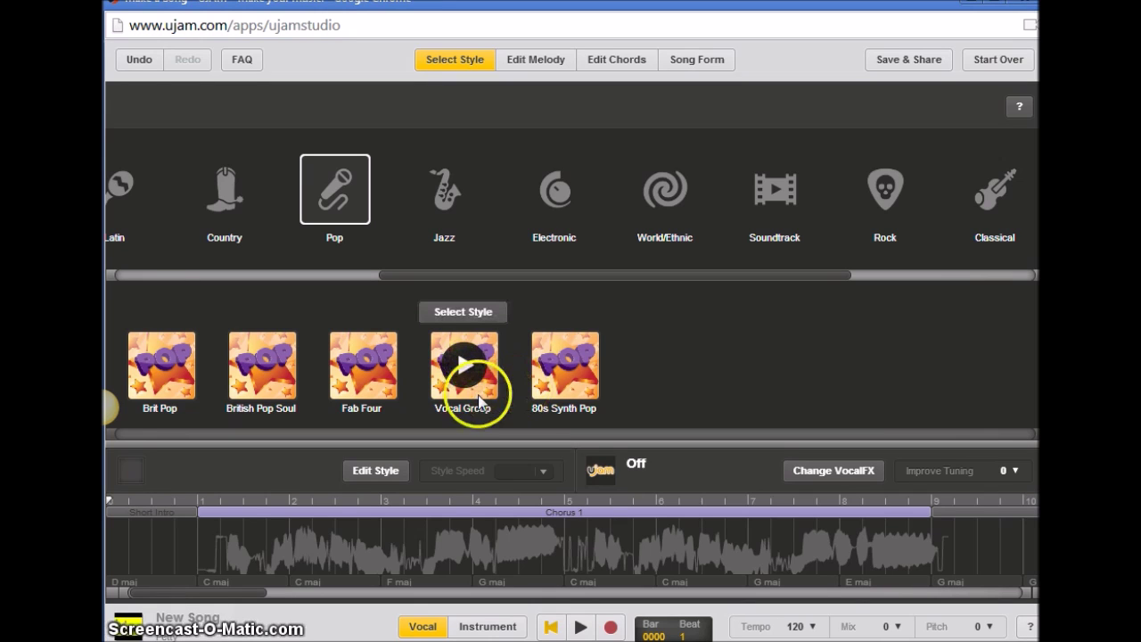
pyautogui.click(466, 310)
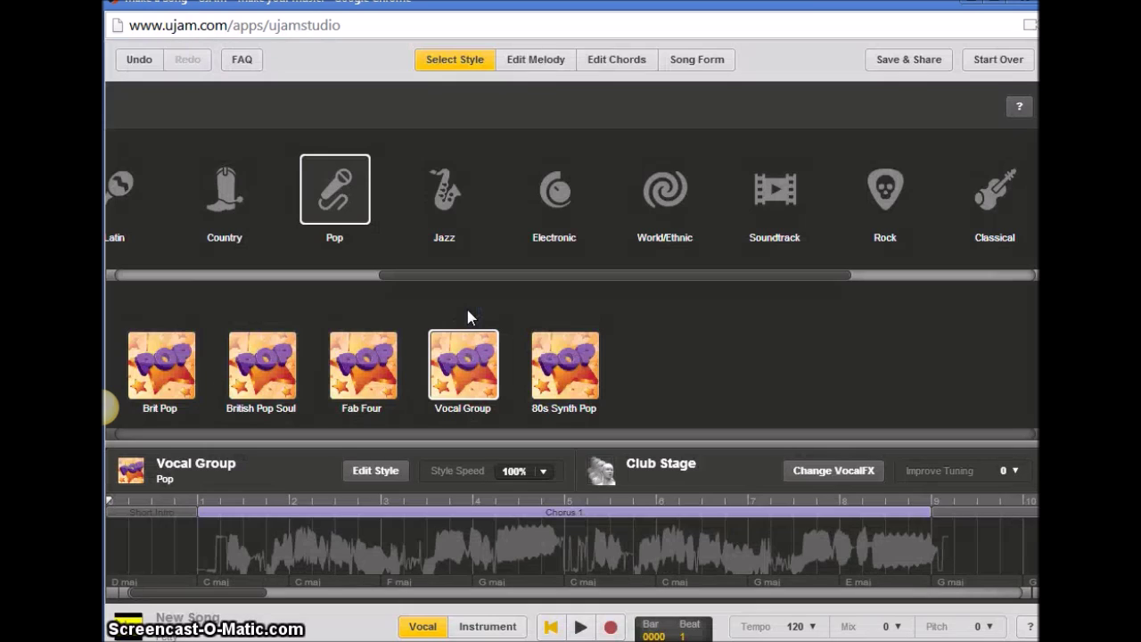
pyautogui.moveTo(467, 366)
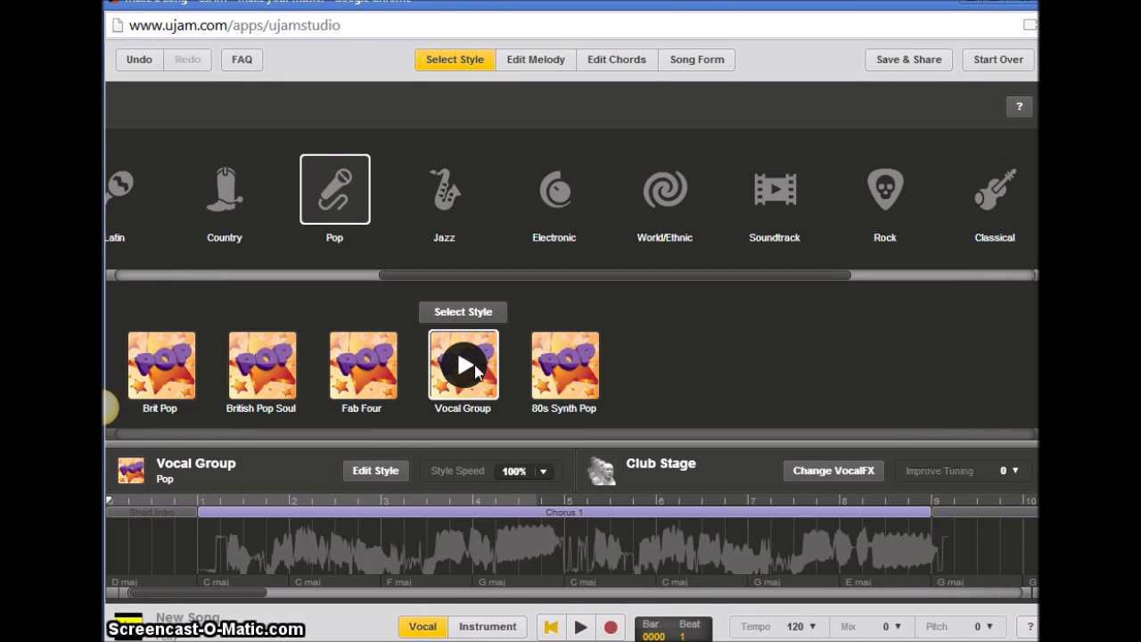
# Play the song with its new backing, rewind, and open the vocal in Edit Melody.
pyautogui.click(582, 629)
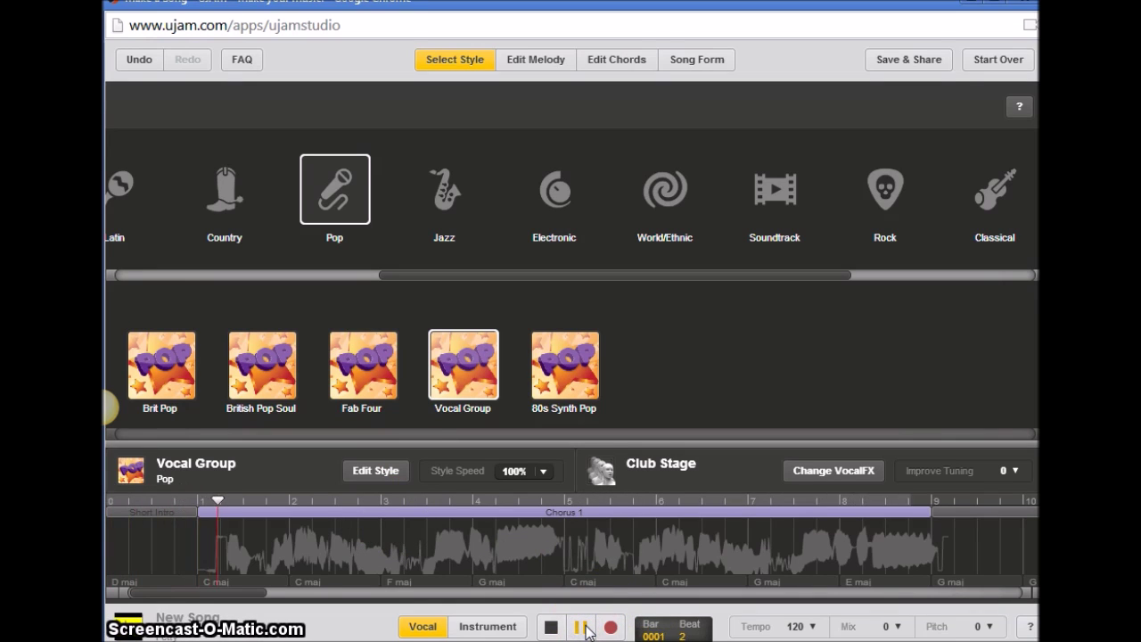
pyautogui.click(569, 625)
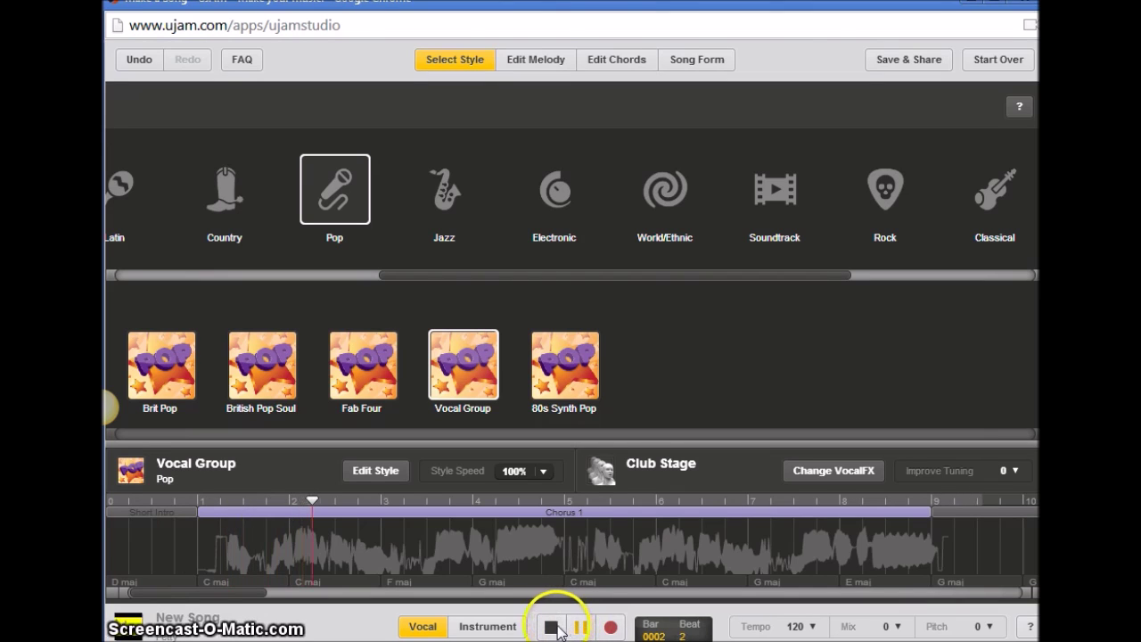
pyautogui.click(551, 628)
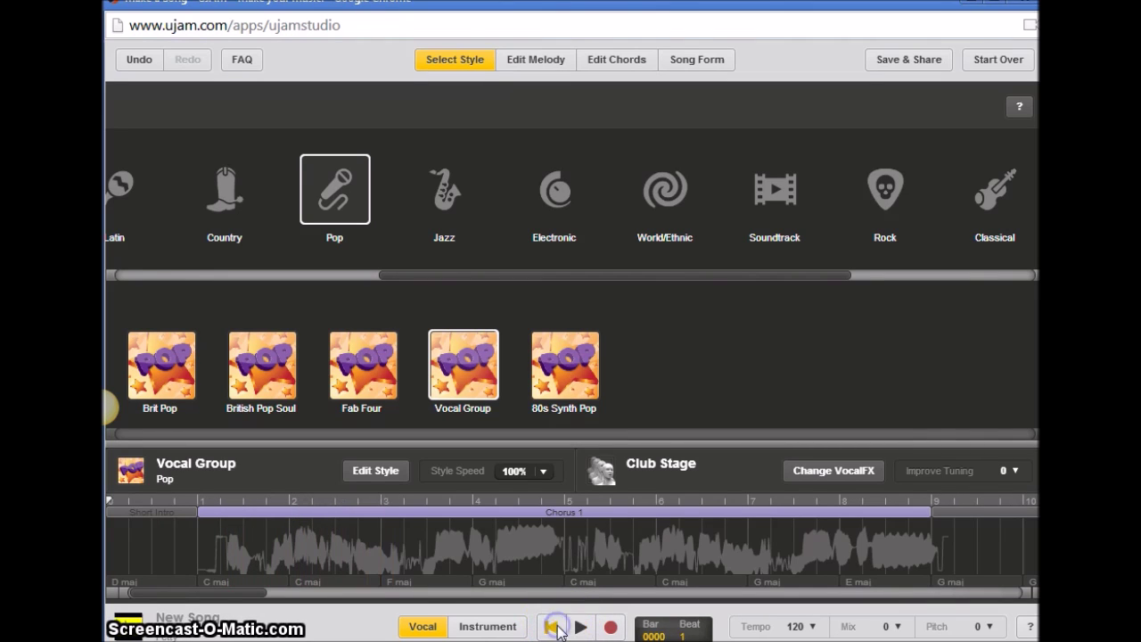
pyautogui.moveTo(493, 510); pyautogui.dragTo(529, 549)
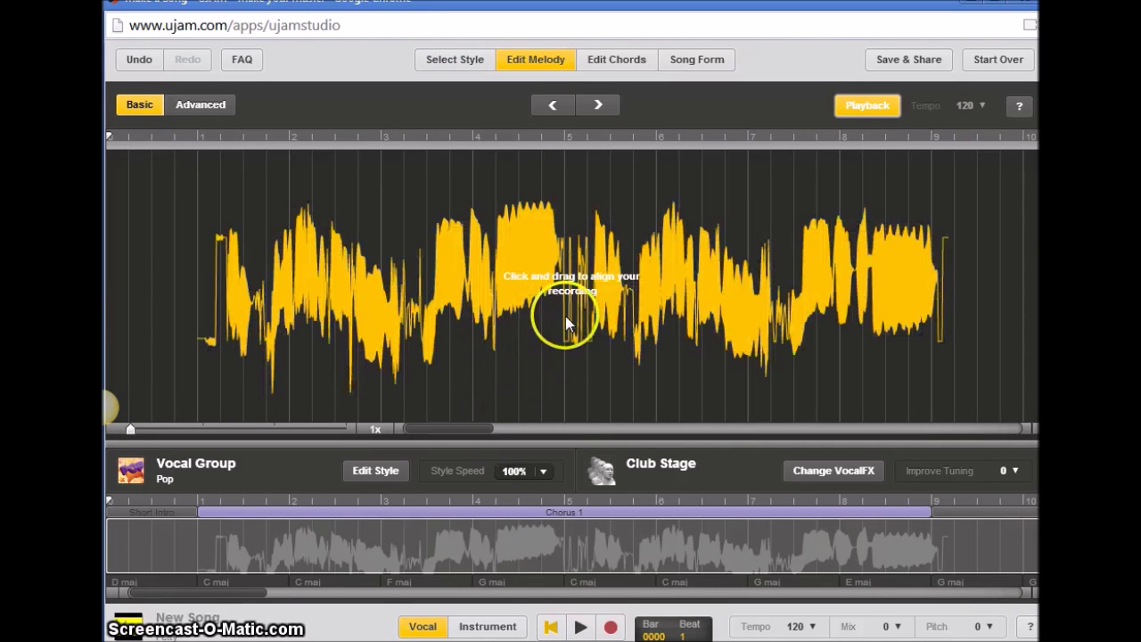
# Drag the yellow vocal waveform slightly left to line it up with the beat.
pyautogui.moveTo(535, 305); pyautogui.dragTo(511, 308)
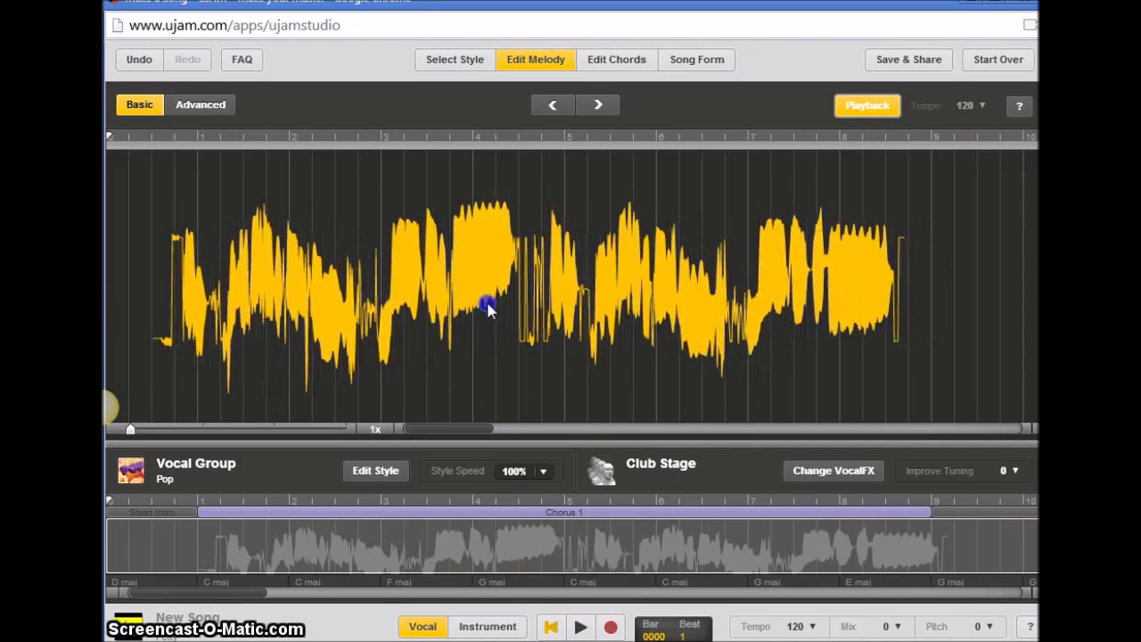
pyautogui.moveTo(488, 307); pyautogui.dragTo(479, 309)
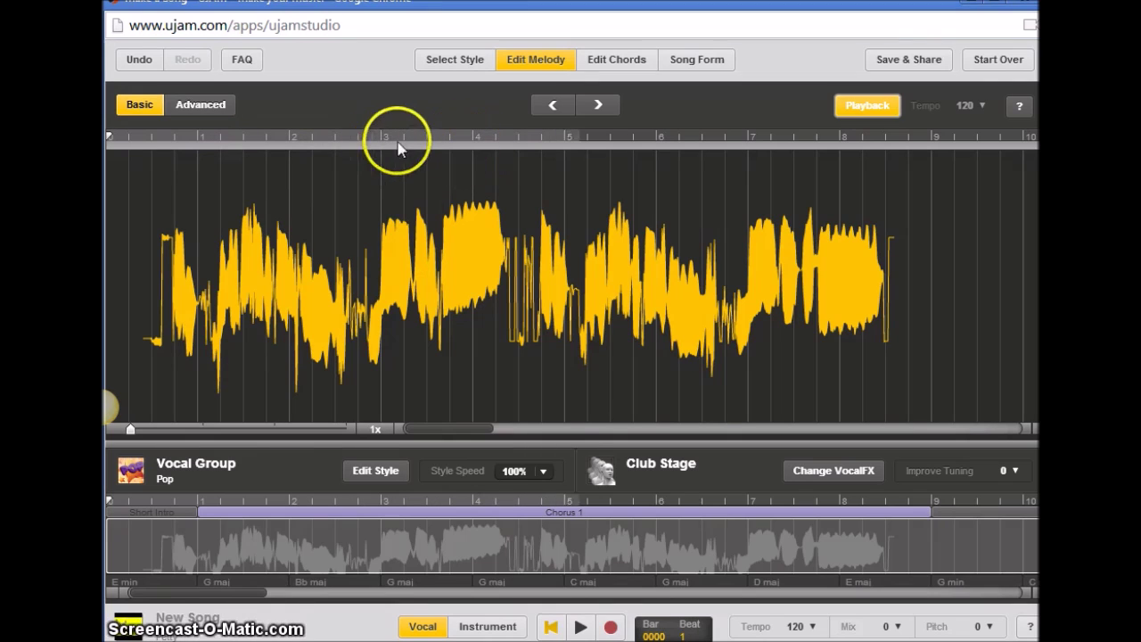
pyautogui.click(491, 263)
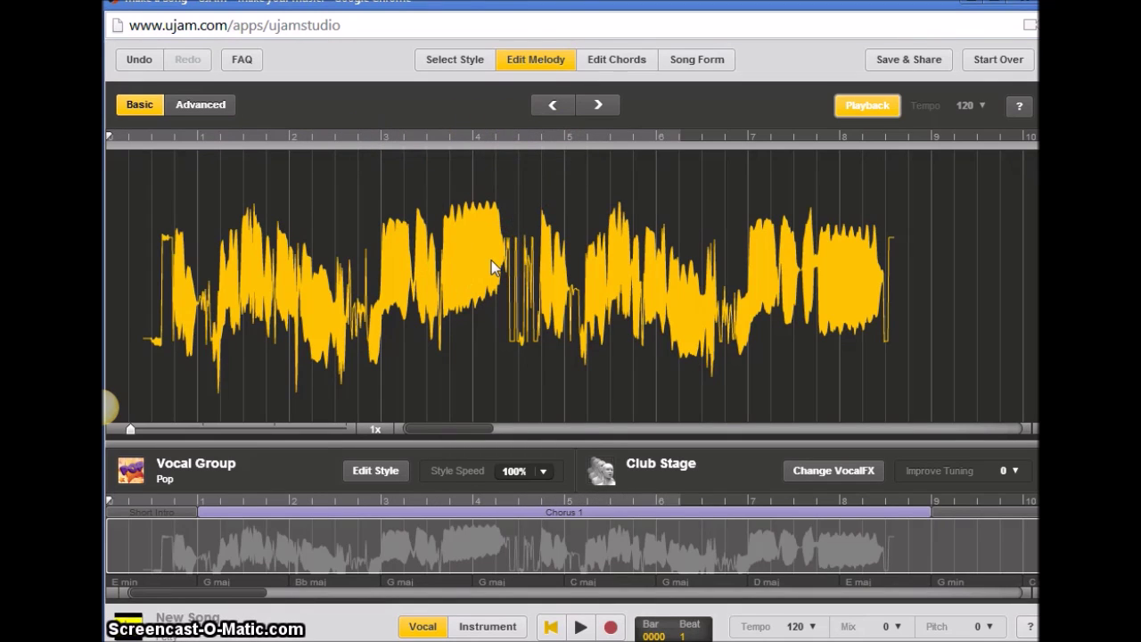
pyautogui.moveTo(491, 260); pyautogui.dragTo(196, 143)
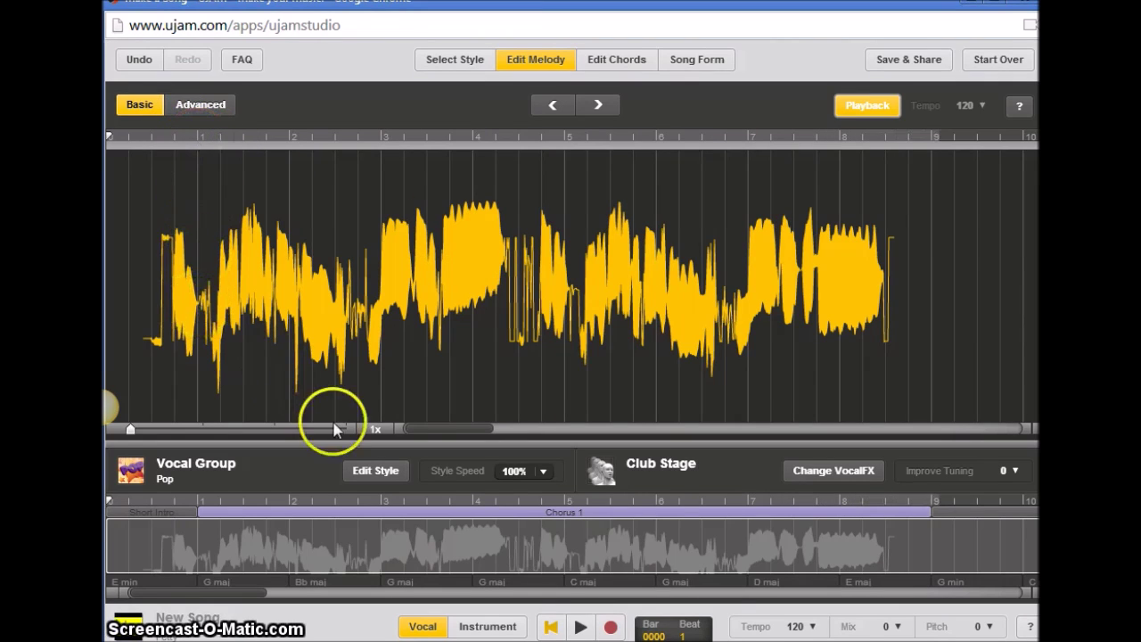
# Rewind and play the song to check the aligned vocal, then pause.
pyautogui.click(551, 627)
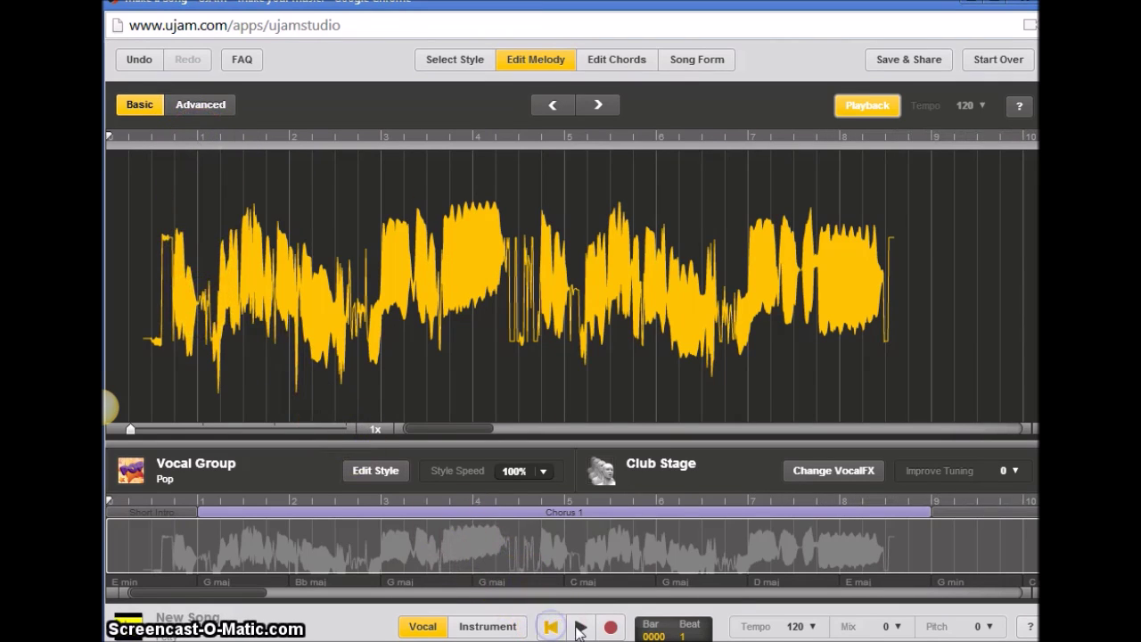
pyautogui.click(580, 627)
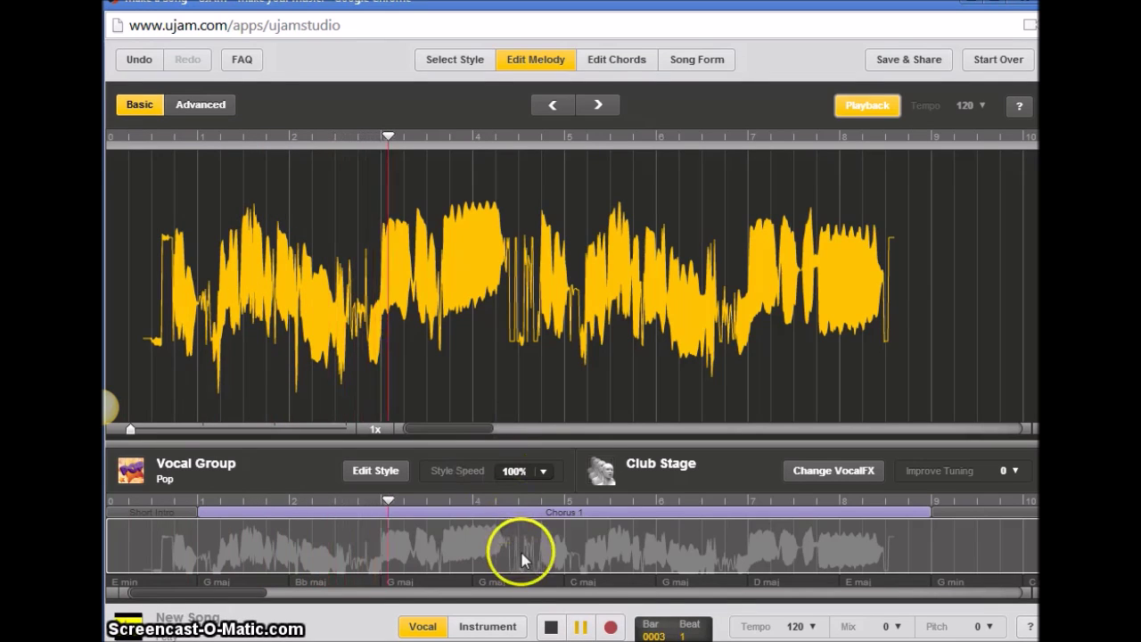
pyautogui.click(580, 627)
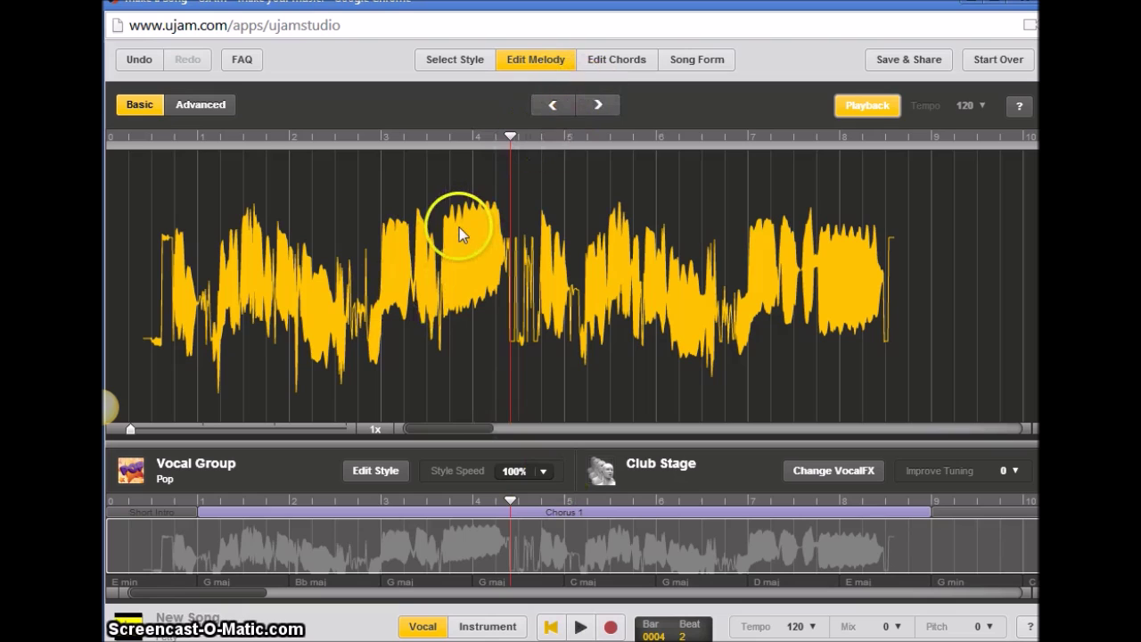
# Look through Select Style and Edit Chords, then go to Song Form.
pyautogui.click(448, 58)
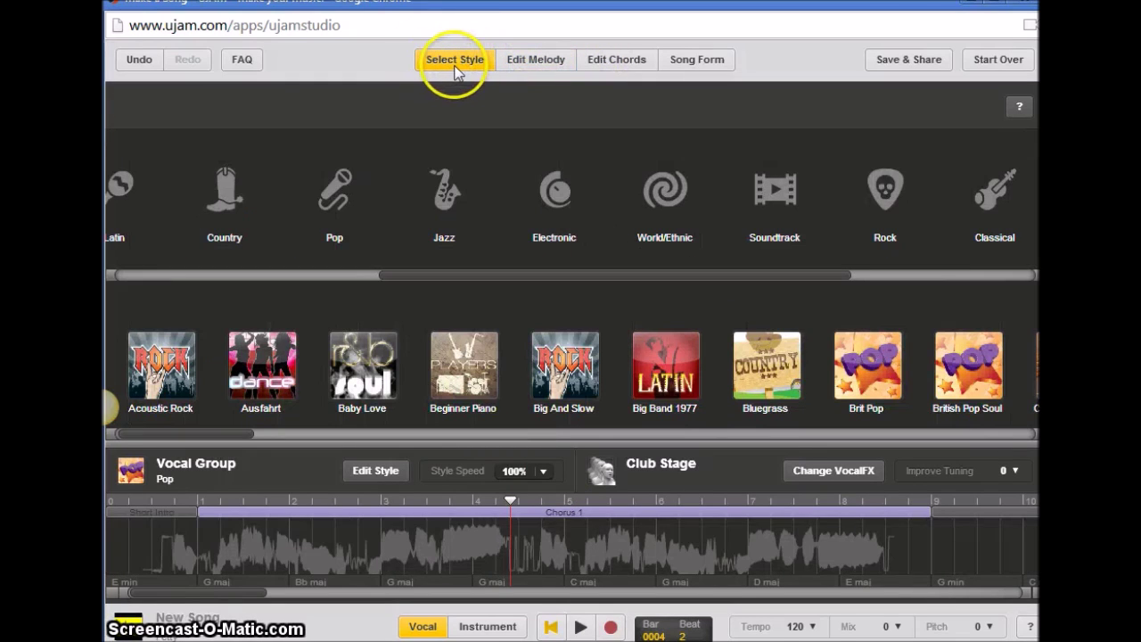
pyautogui.click(605, 68)
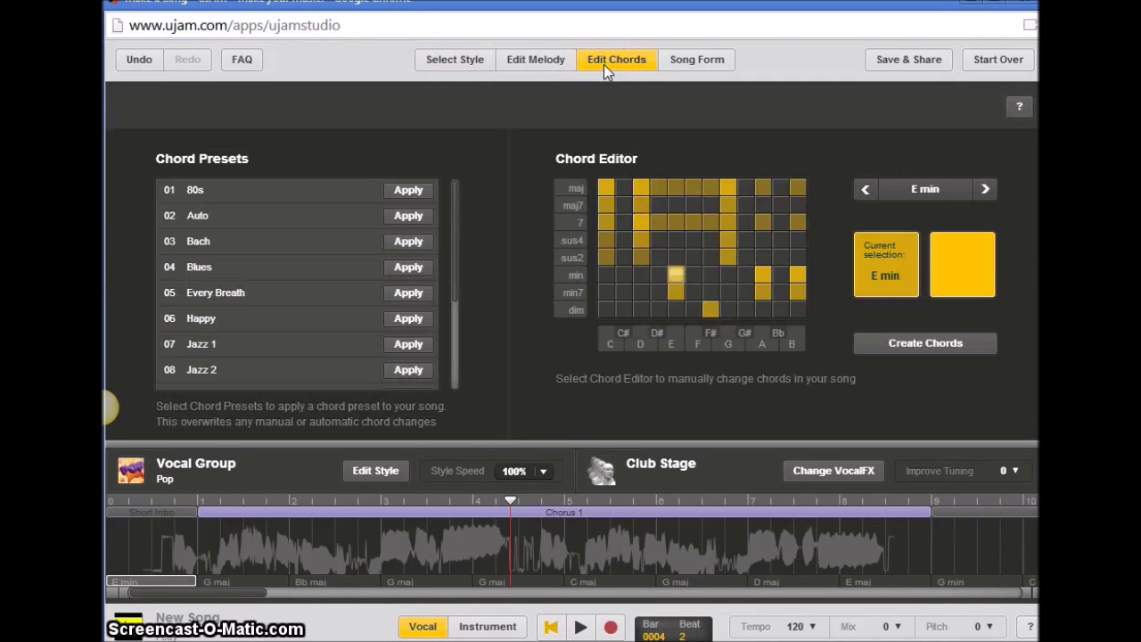
pyautogui.click(586, 60)
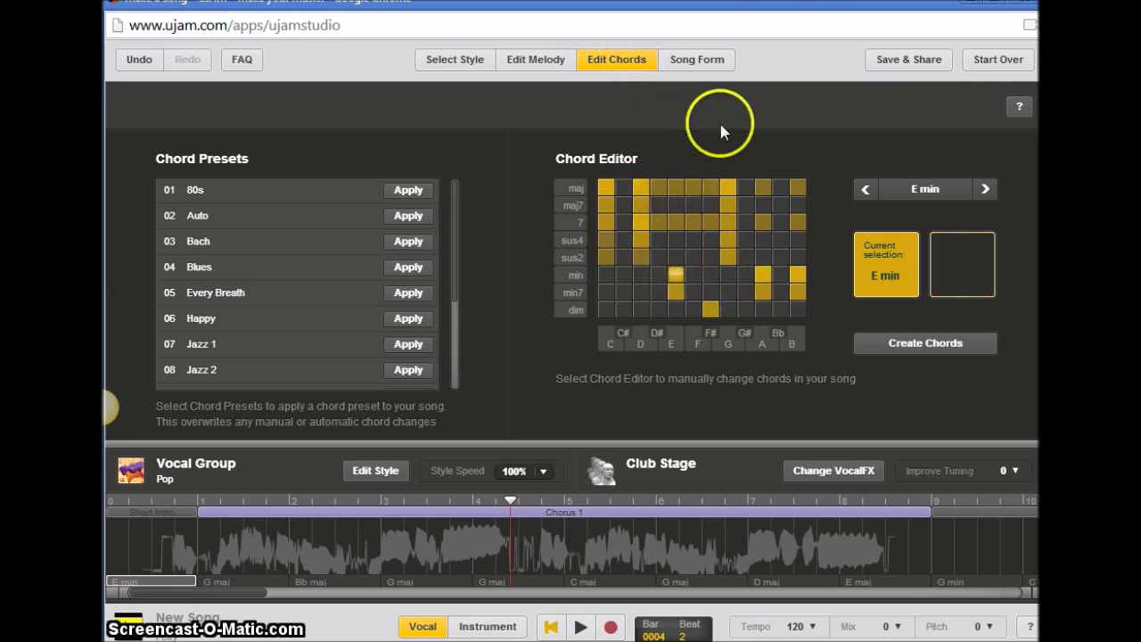
pyautogui.click(703, 62)
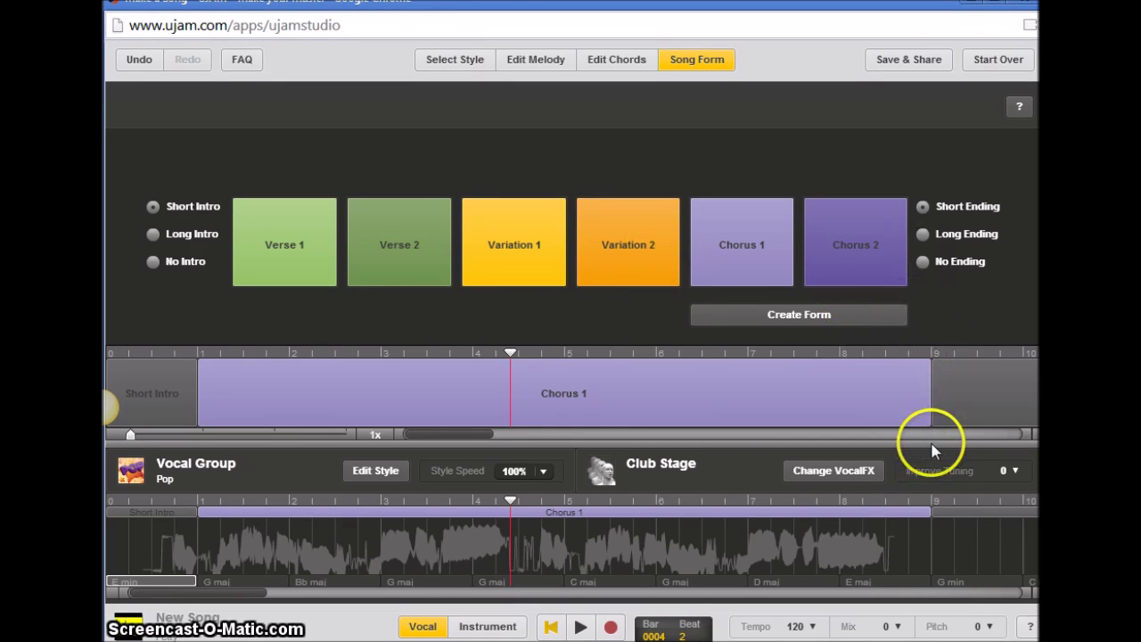
# Drag a Chorus 1 block onto the timeline, then open the Club Stage VocalFX browser.
pyautogui.moveTo(743, 238); pyautogui.dragTo(778, 266)
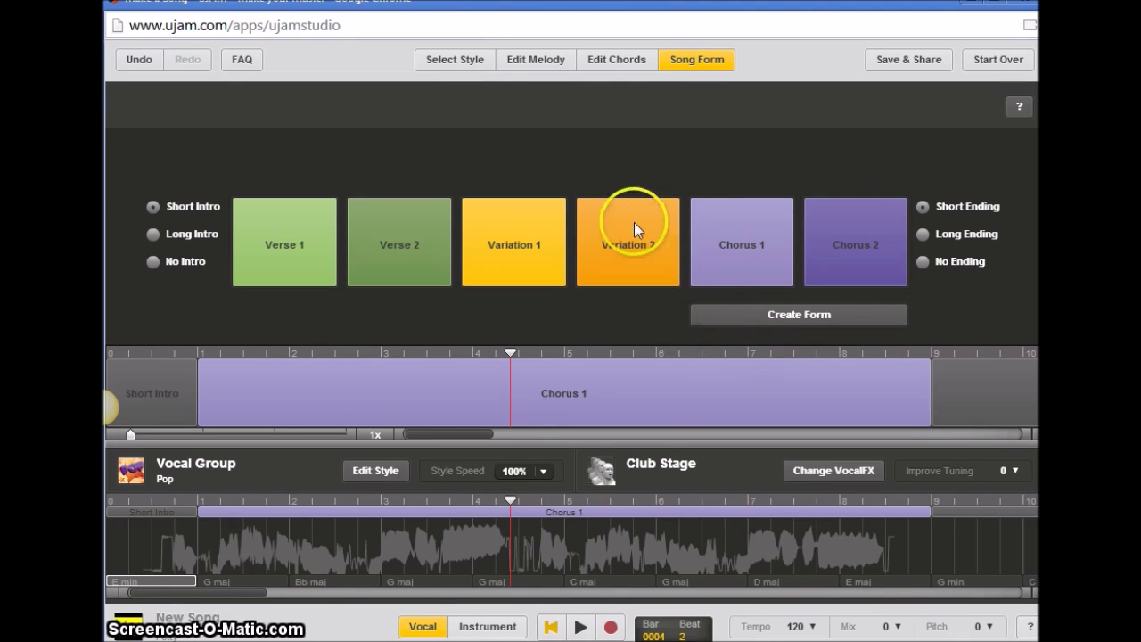
pyautogui.click(665, 466)
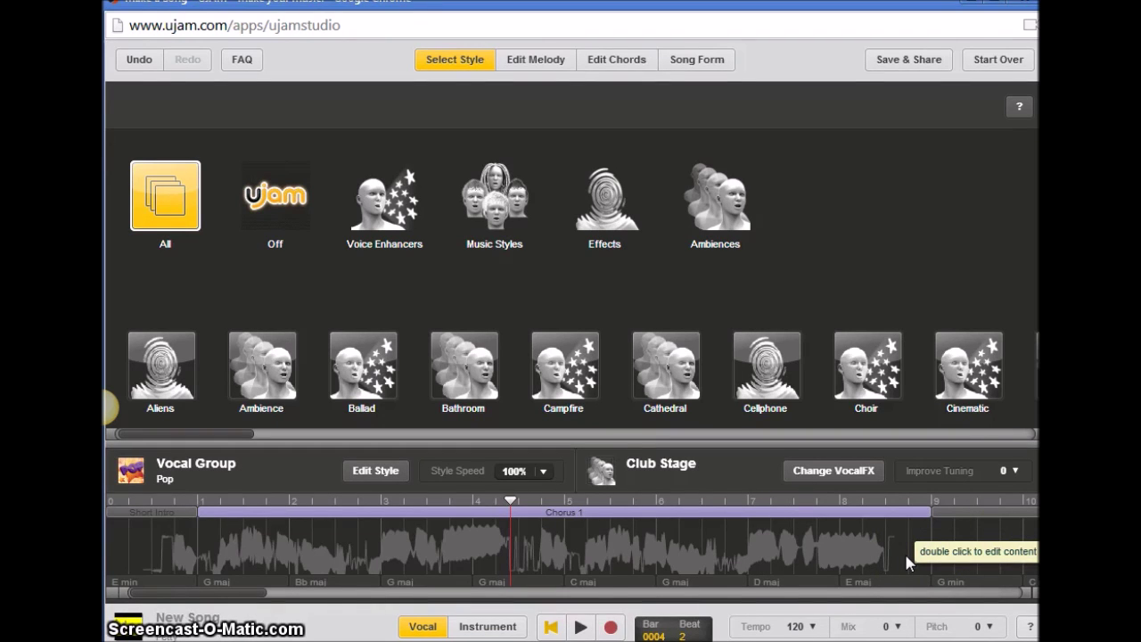
# Open the Save & Share dialog for the song 'New Song'.
pyautogui.click(1005, 477)
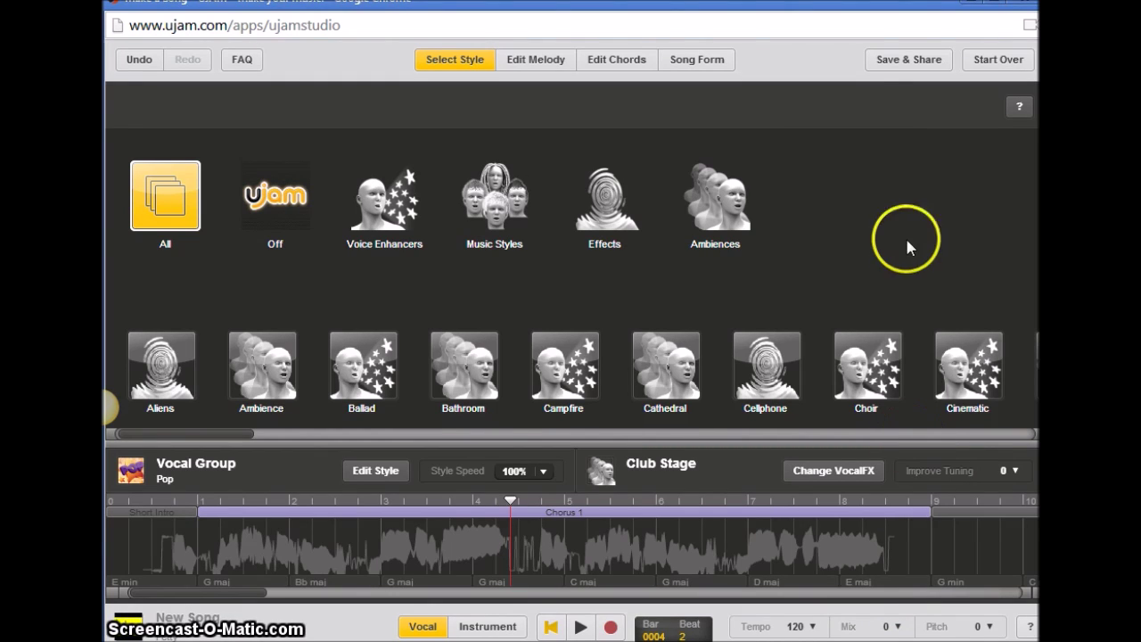
pyautogui.click(901, 65)
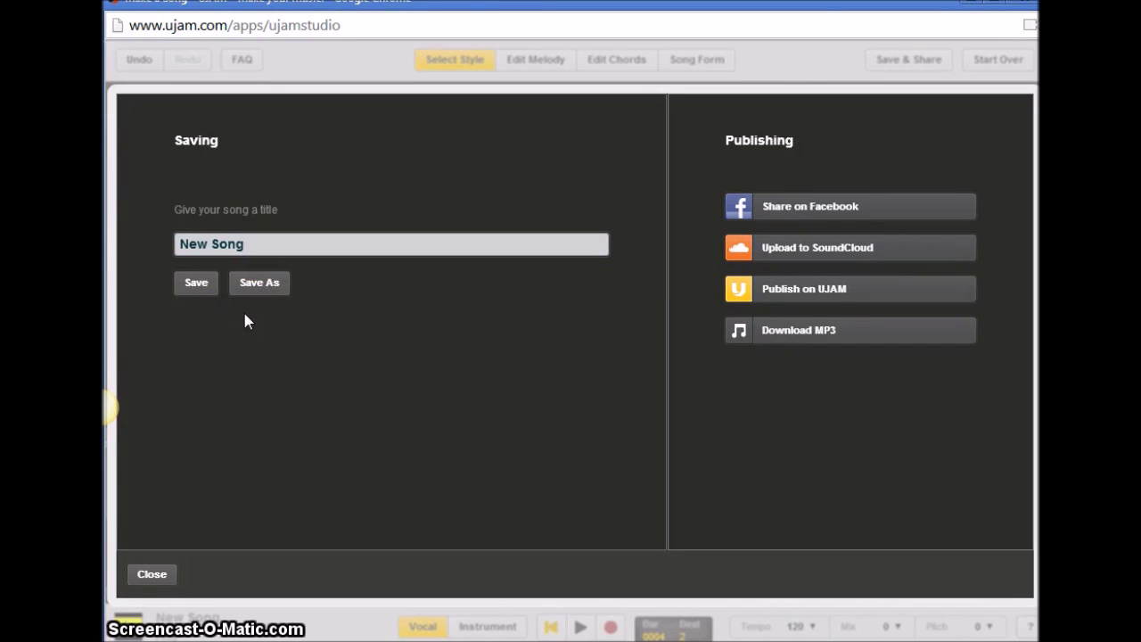
# Save 'New Song' and download it as New_Song (1).mp3 to the Desktop.
pyautogui.click(190, 285)
pyautogui.click(225, 397)
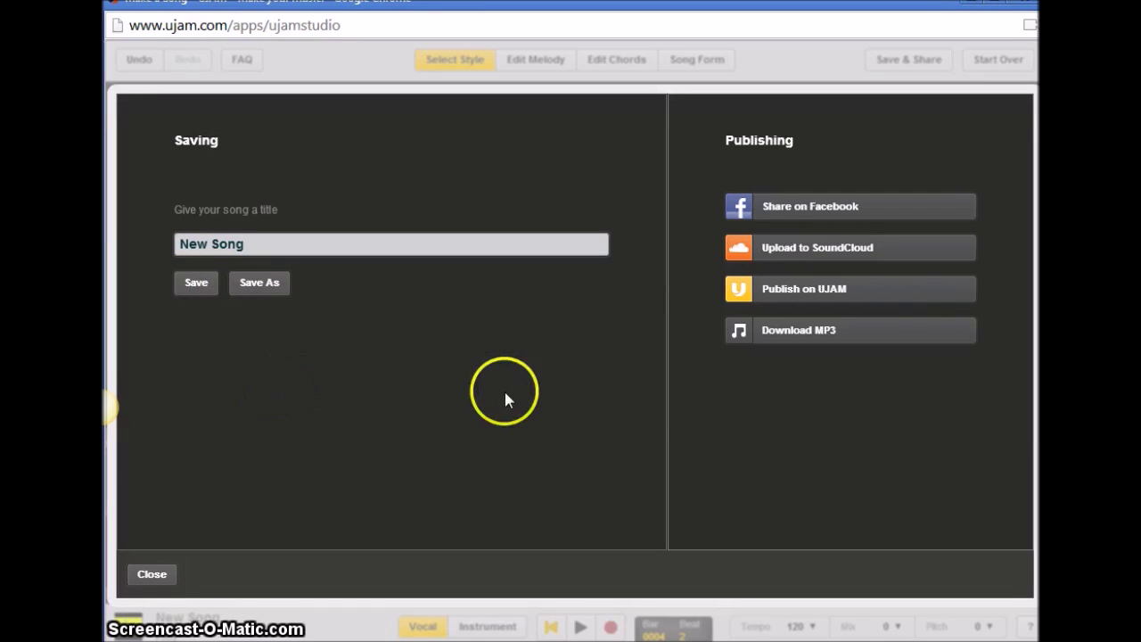
pyautogui.click(780, 336)
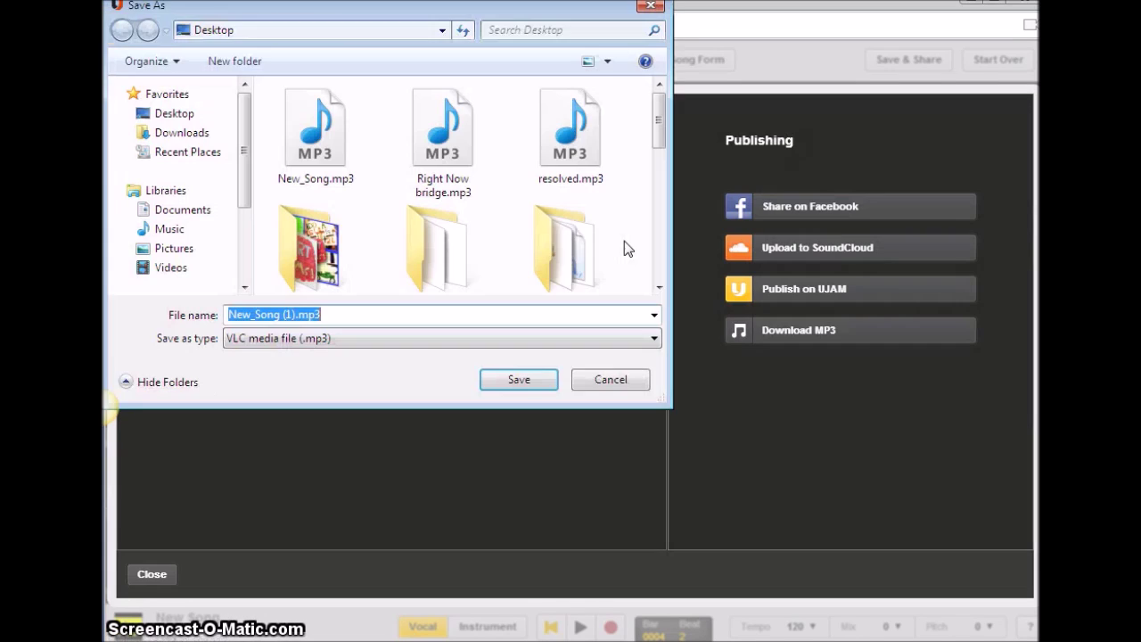
pyautogui.click(455, 212)
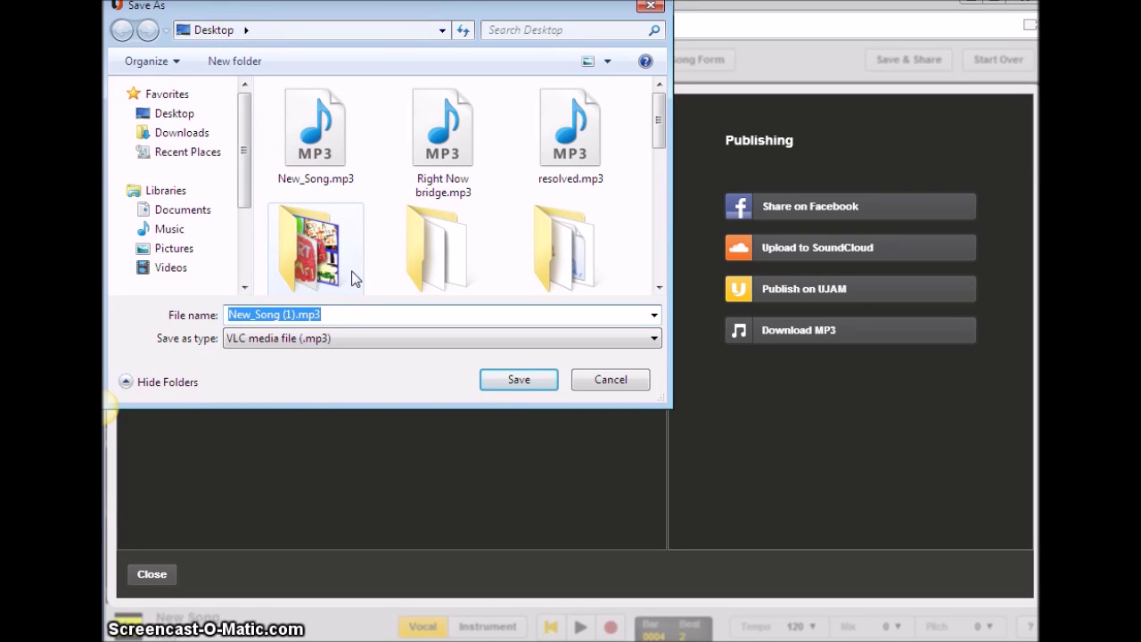
pyautogui.click(510, 380)
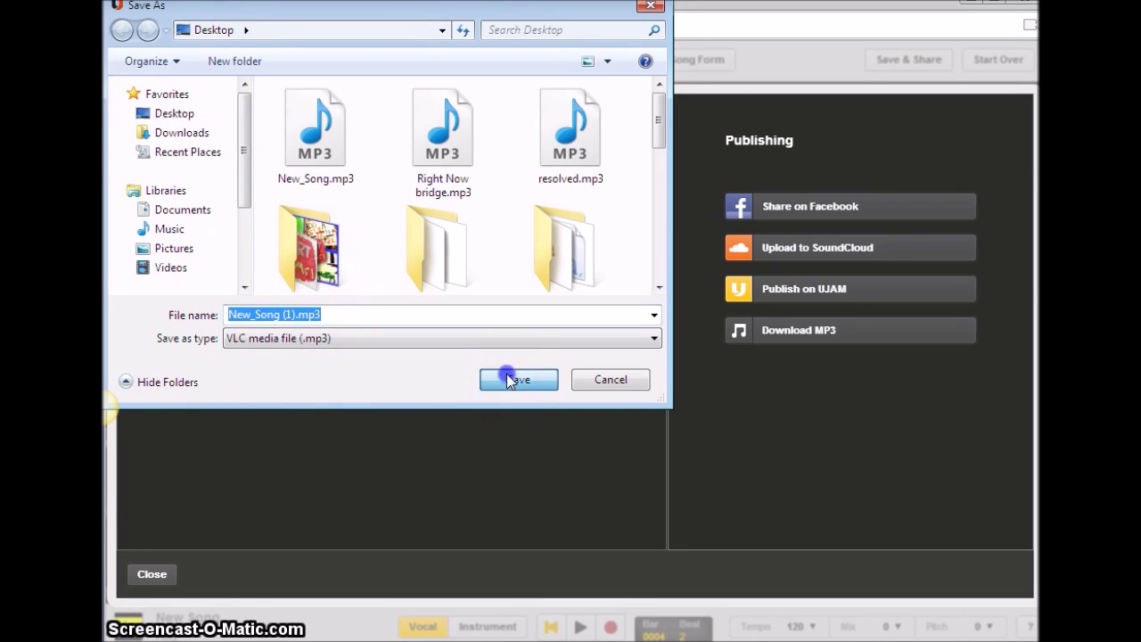